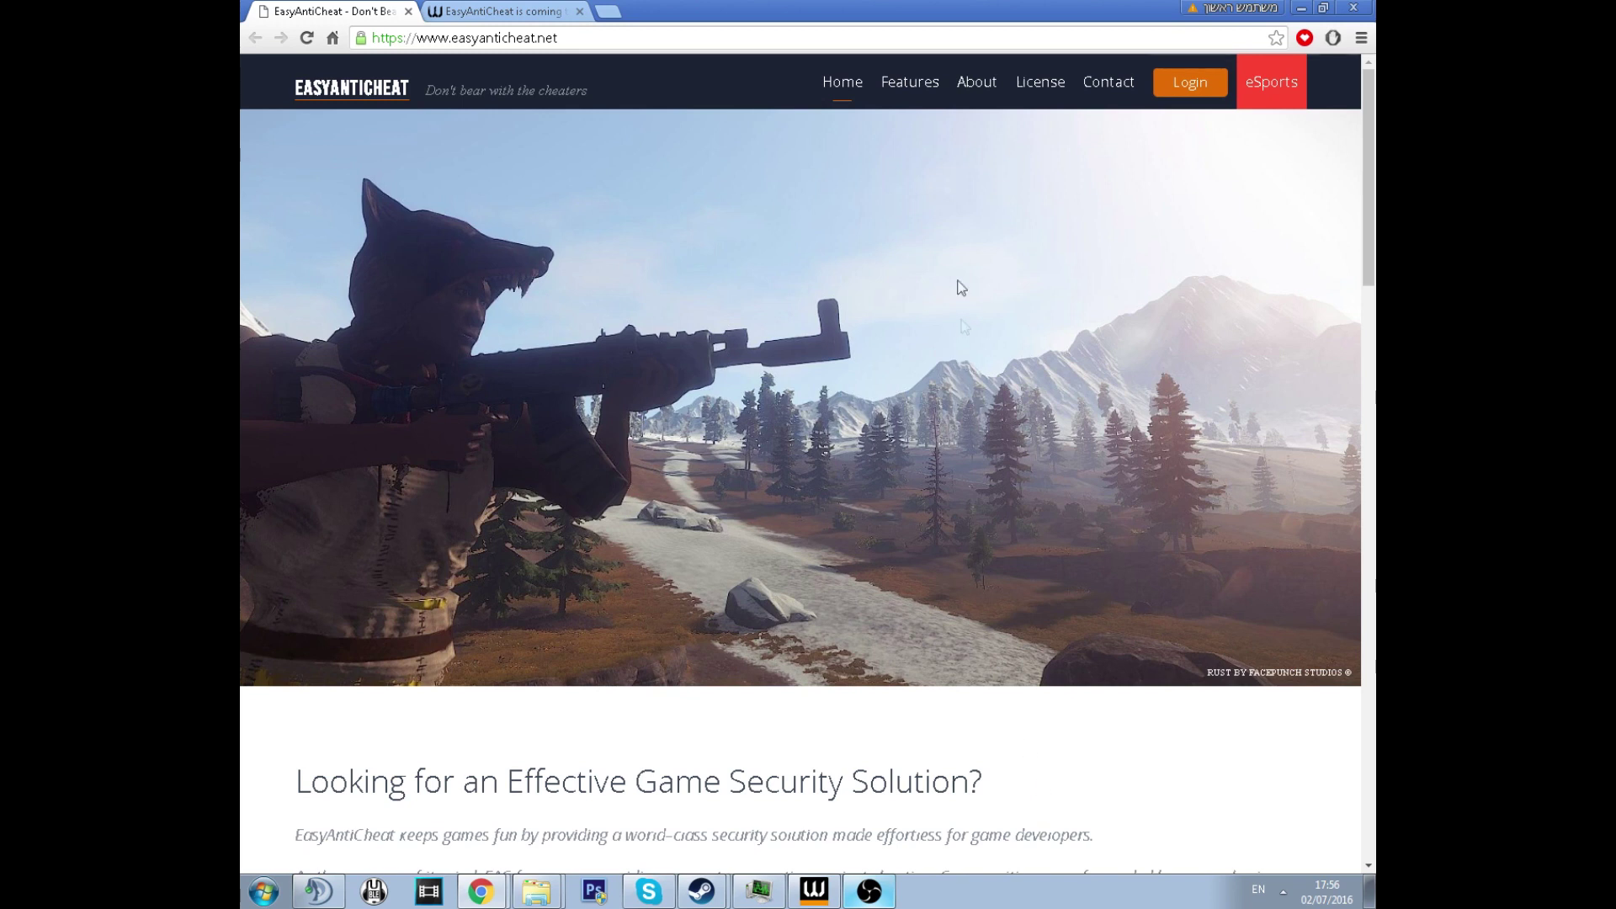
On the Warface 'EasyAntiCheat is coming' article, briefly highlight the 29/06/2016 release date.
{"action": "left_click", "coordinate": [492, 12]}
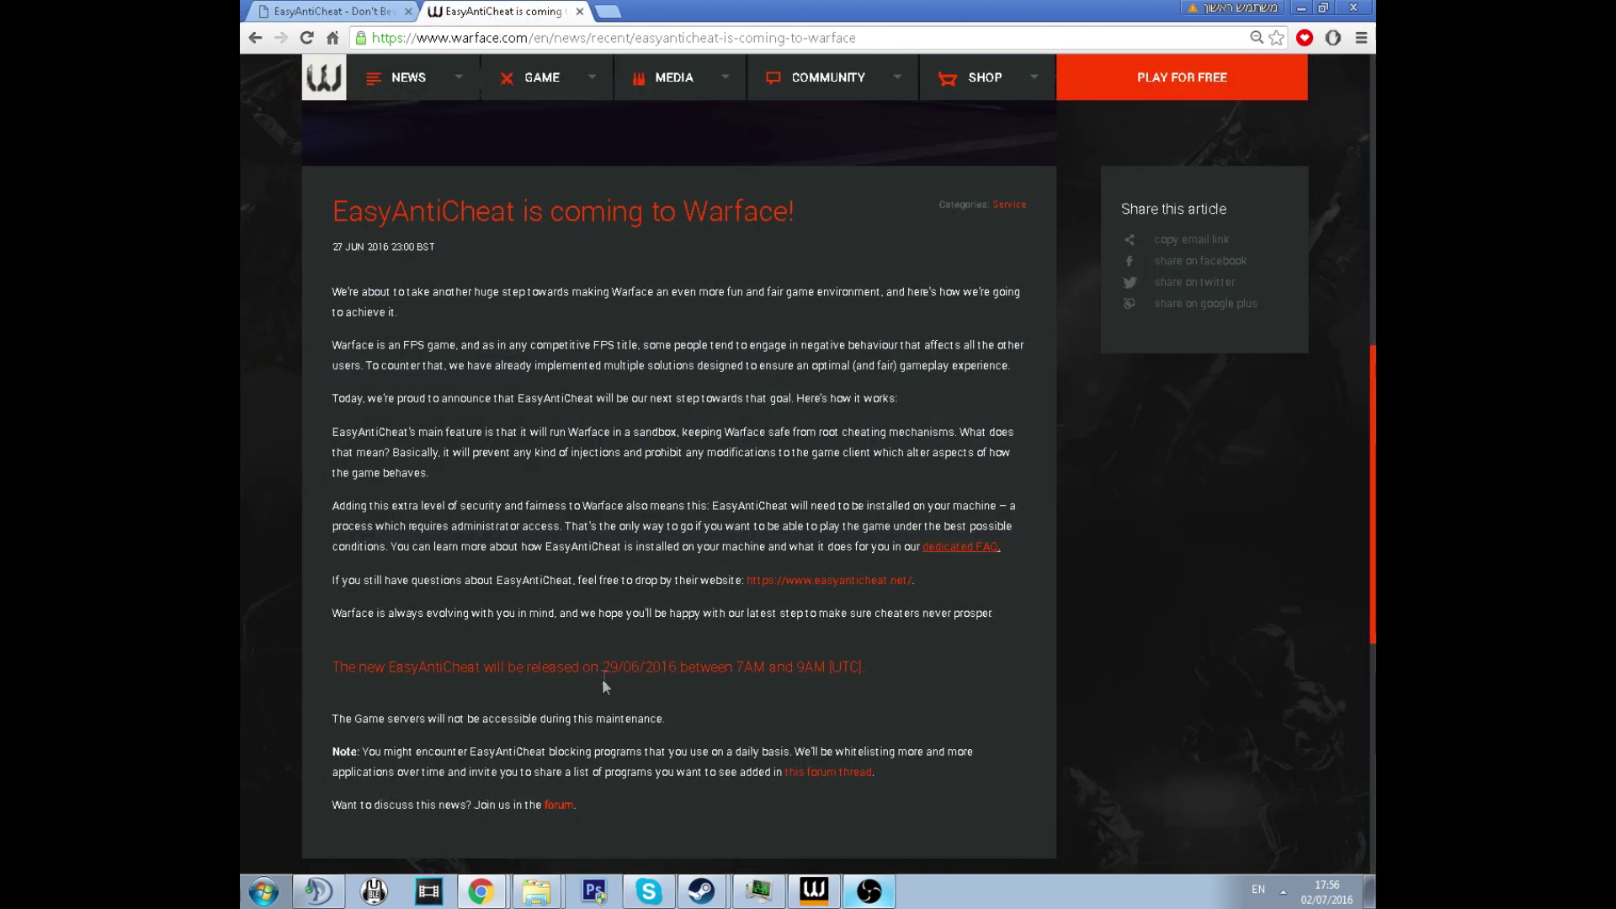
{"action": "left_click_drag", "start_coordinate": [604, 674], "coordinate": [678, 670]}
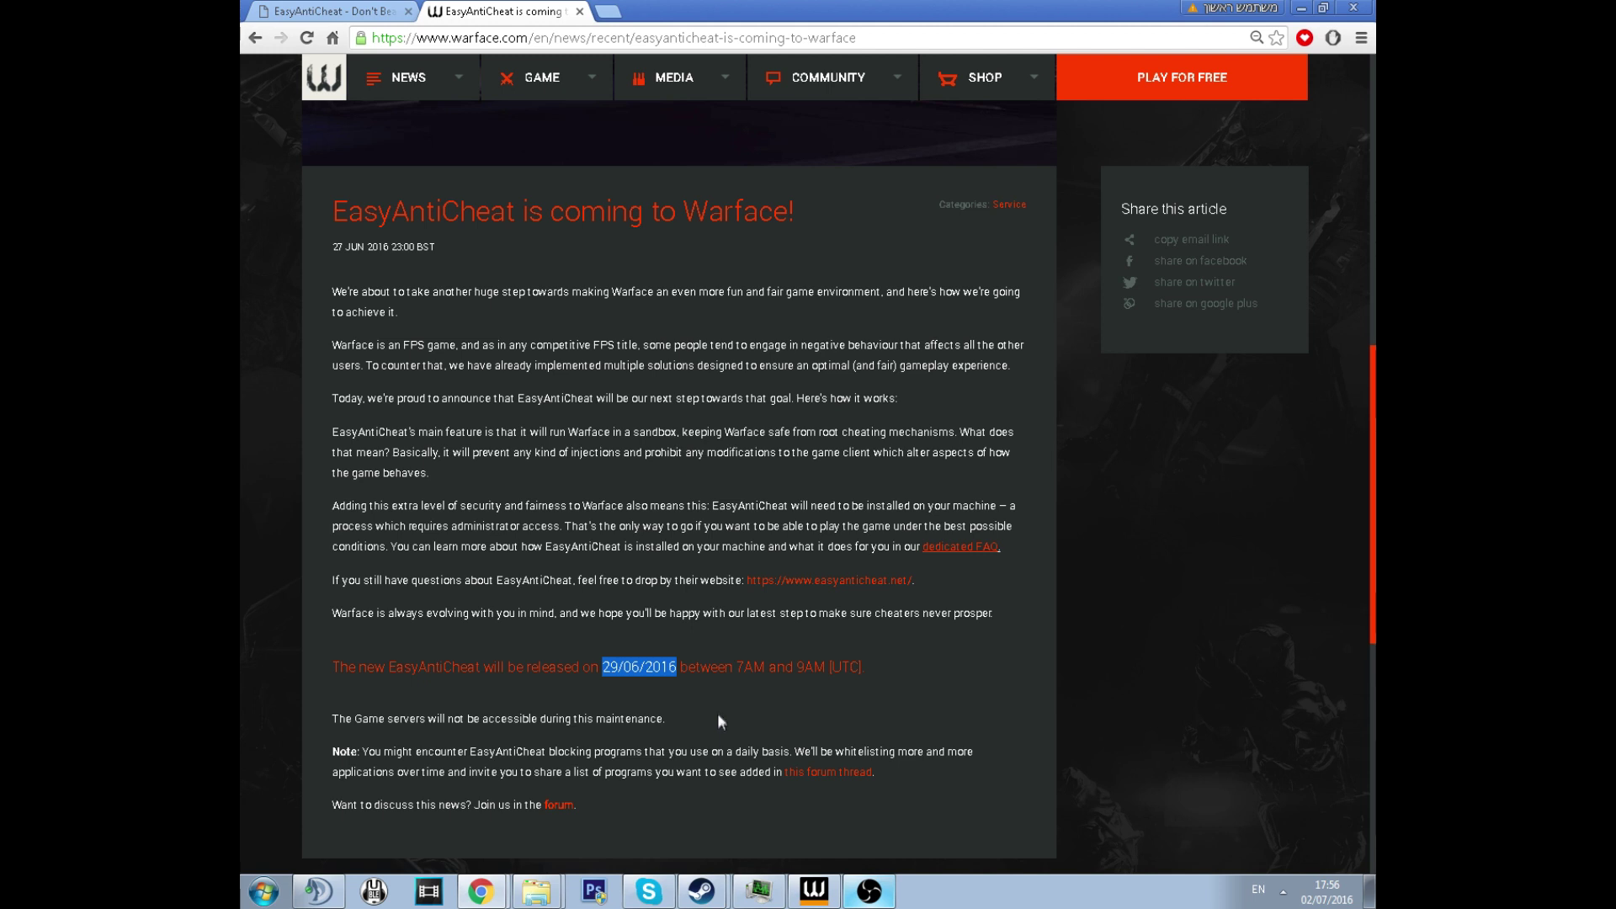
{"action": "left_click", "coordinate": [709, 692]}
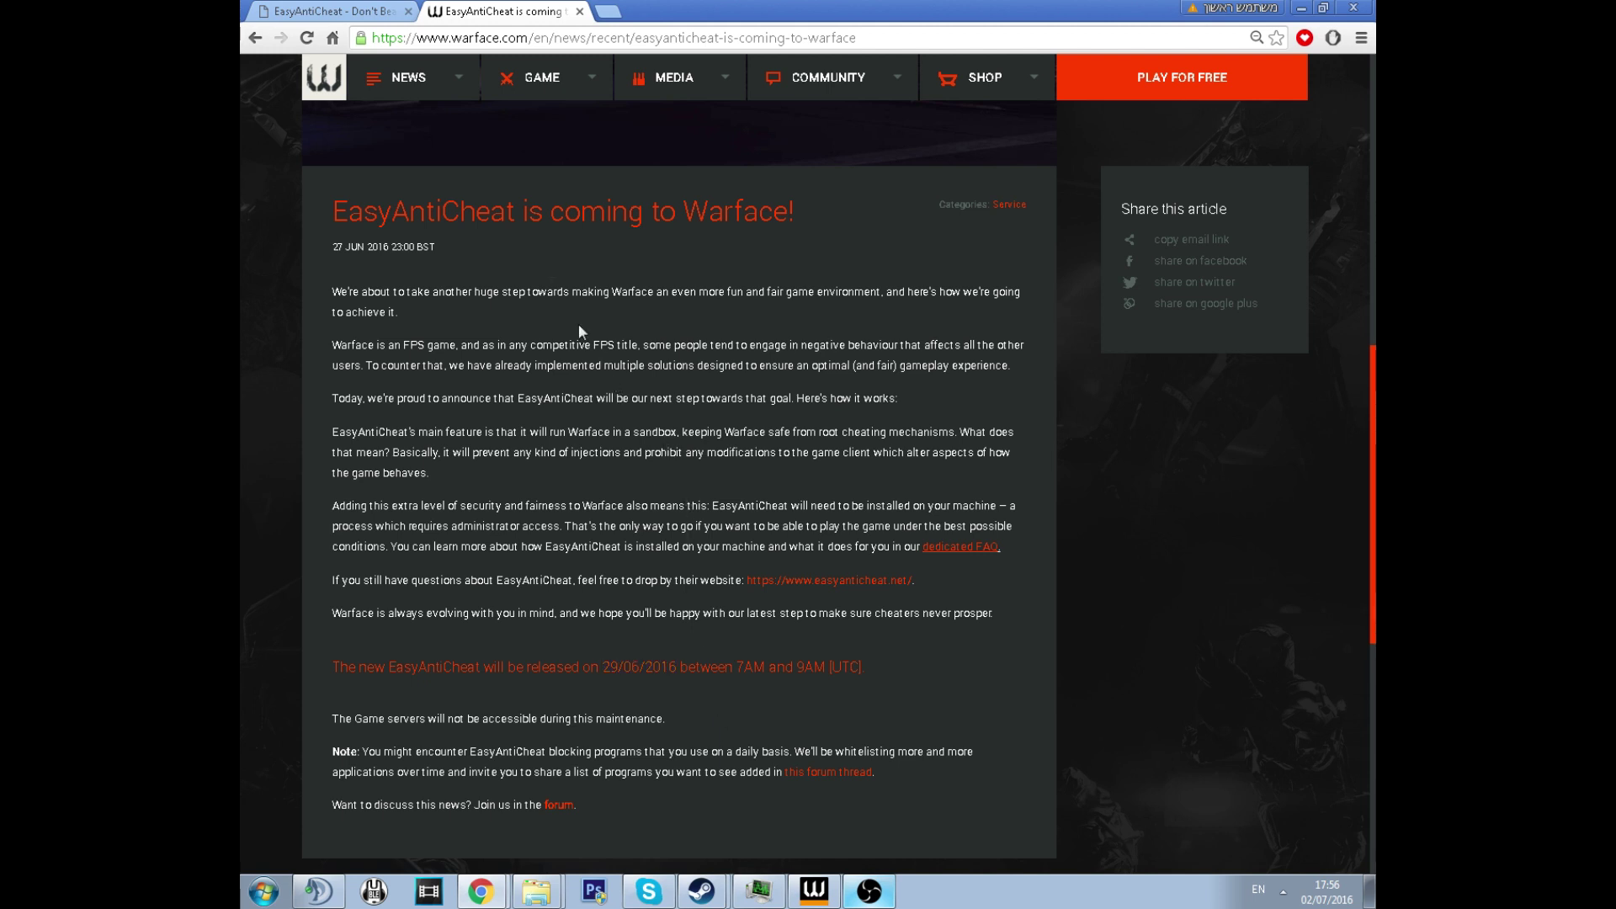
Go back to the EasyAntiCheat homepage tab, then bring up Task Manager's running processes.
{"action": "left_click", "coordinate": [380, 11]}
{"action": "scroll", "coordinate": [607, 316], "scroll_direction": "down", "scroll_amount": 3}
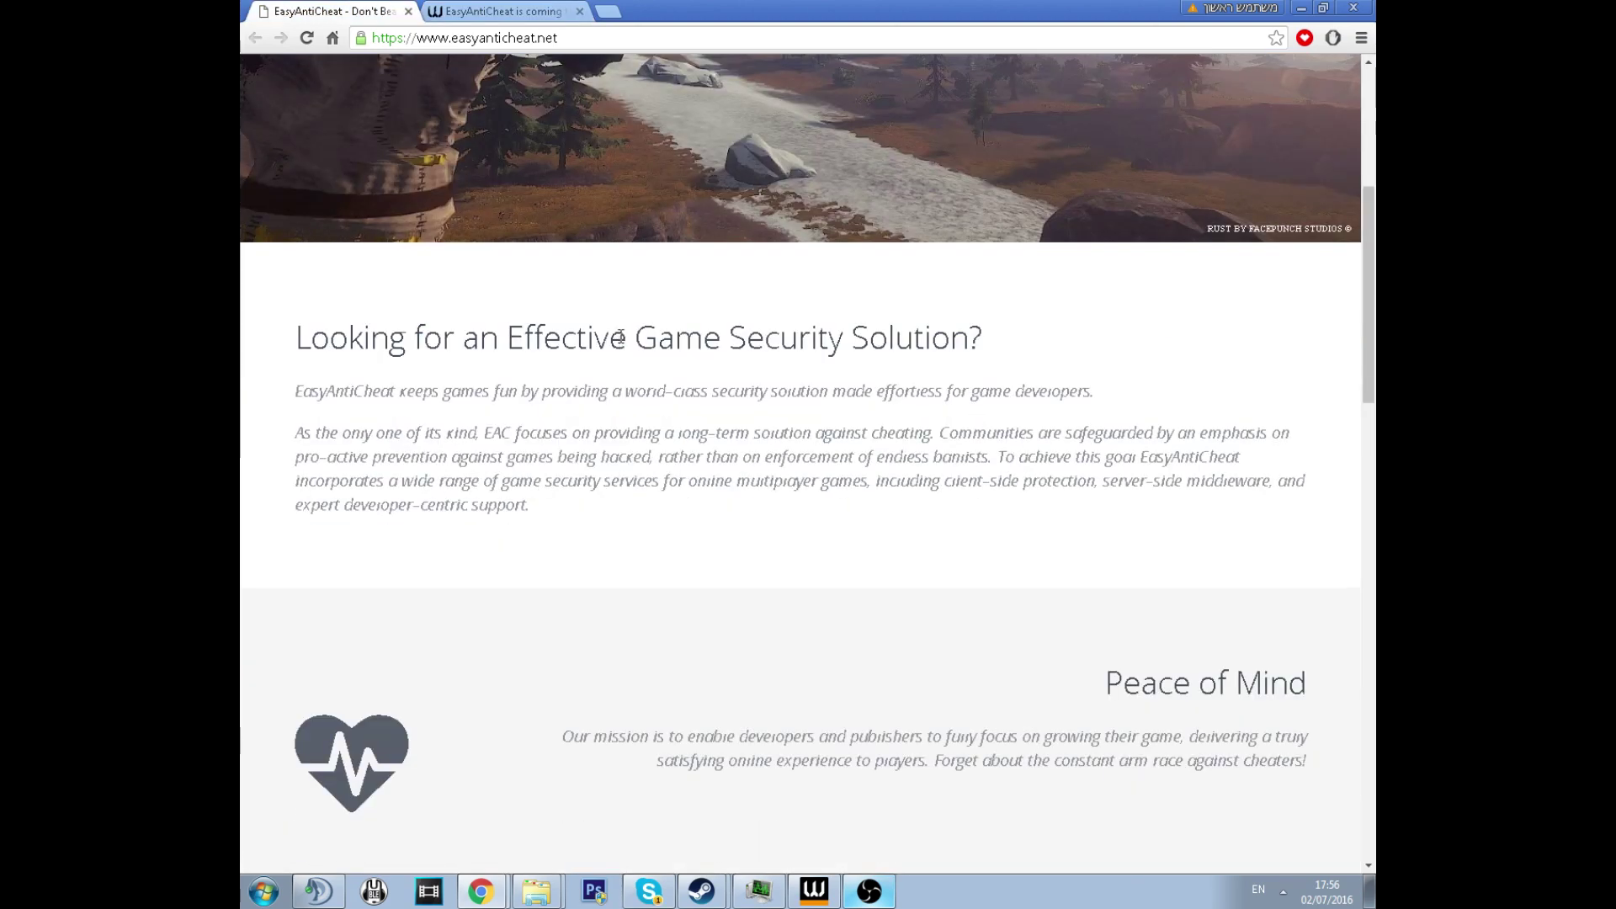
{"action": "scroll", "coordinate": [618, 343], "scroll_direction": "down", "scroll_amount": 4}
{"action": "scroll", "coordinate": [618, 342], "scroll_direction": "down", "scroll_amount": 3}
{"action": "scroll", "coordinate": [620, 344], "scroll_direction": "down", "scroll_amount": 2}
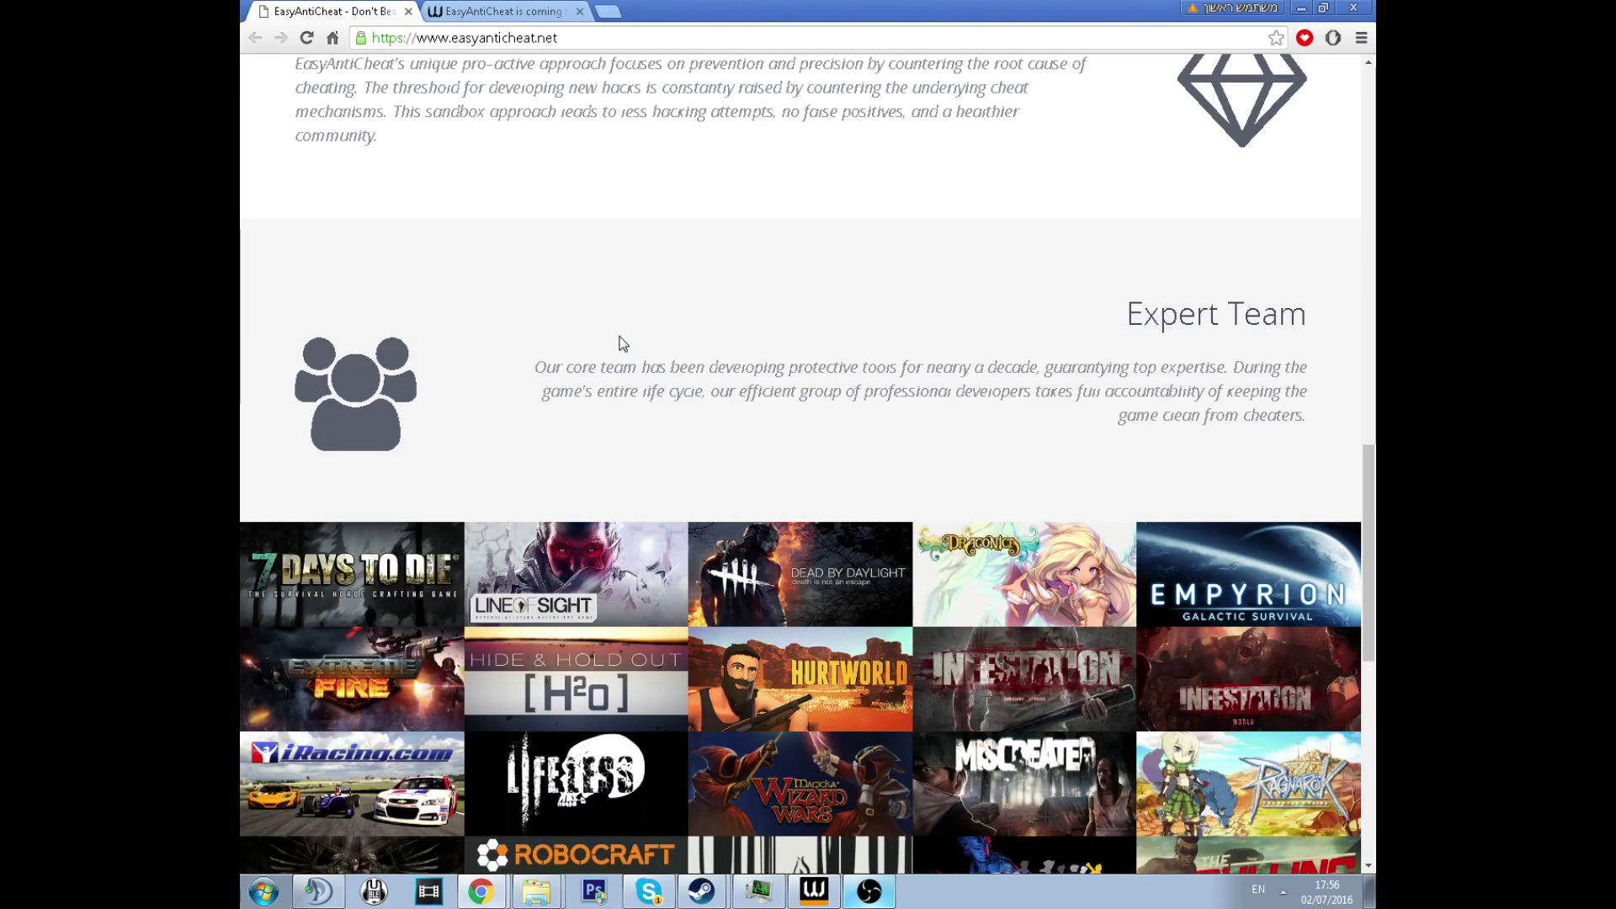
{"action": "scroll", "coordinate": [619, 344], "scroll_direction": "down", "scroll_amount": 1}
{"action": "scroll", "coordinate": [619, 344], "scroll_direction": "down", "scroll_amount": 1}
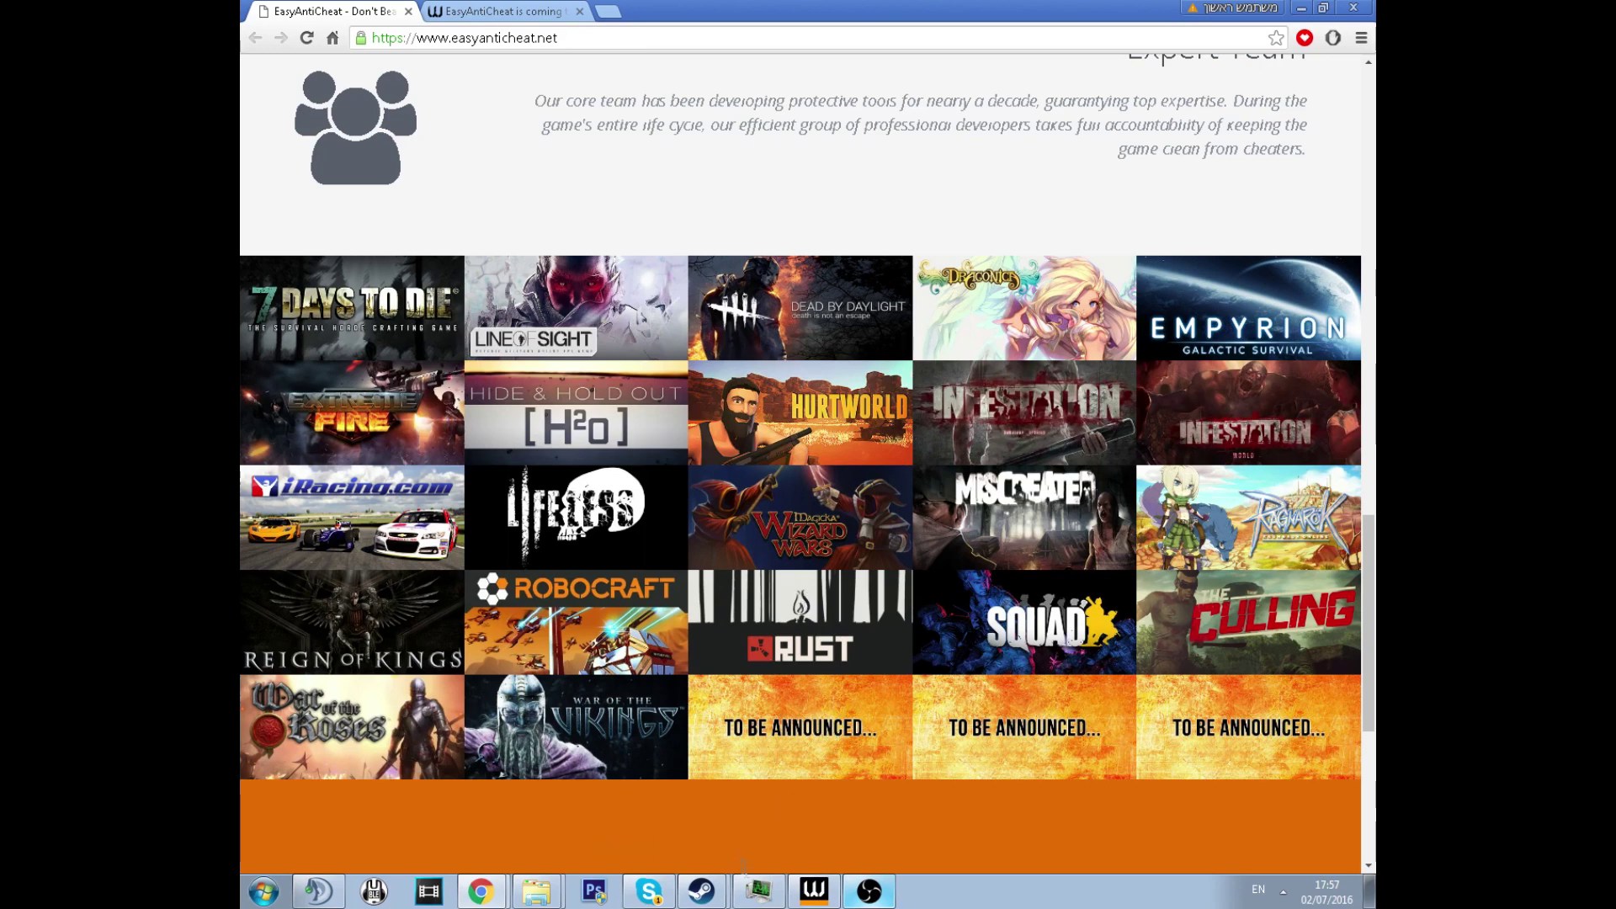
{"action": "key", "text": "ctrl+shift+Escape"}
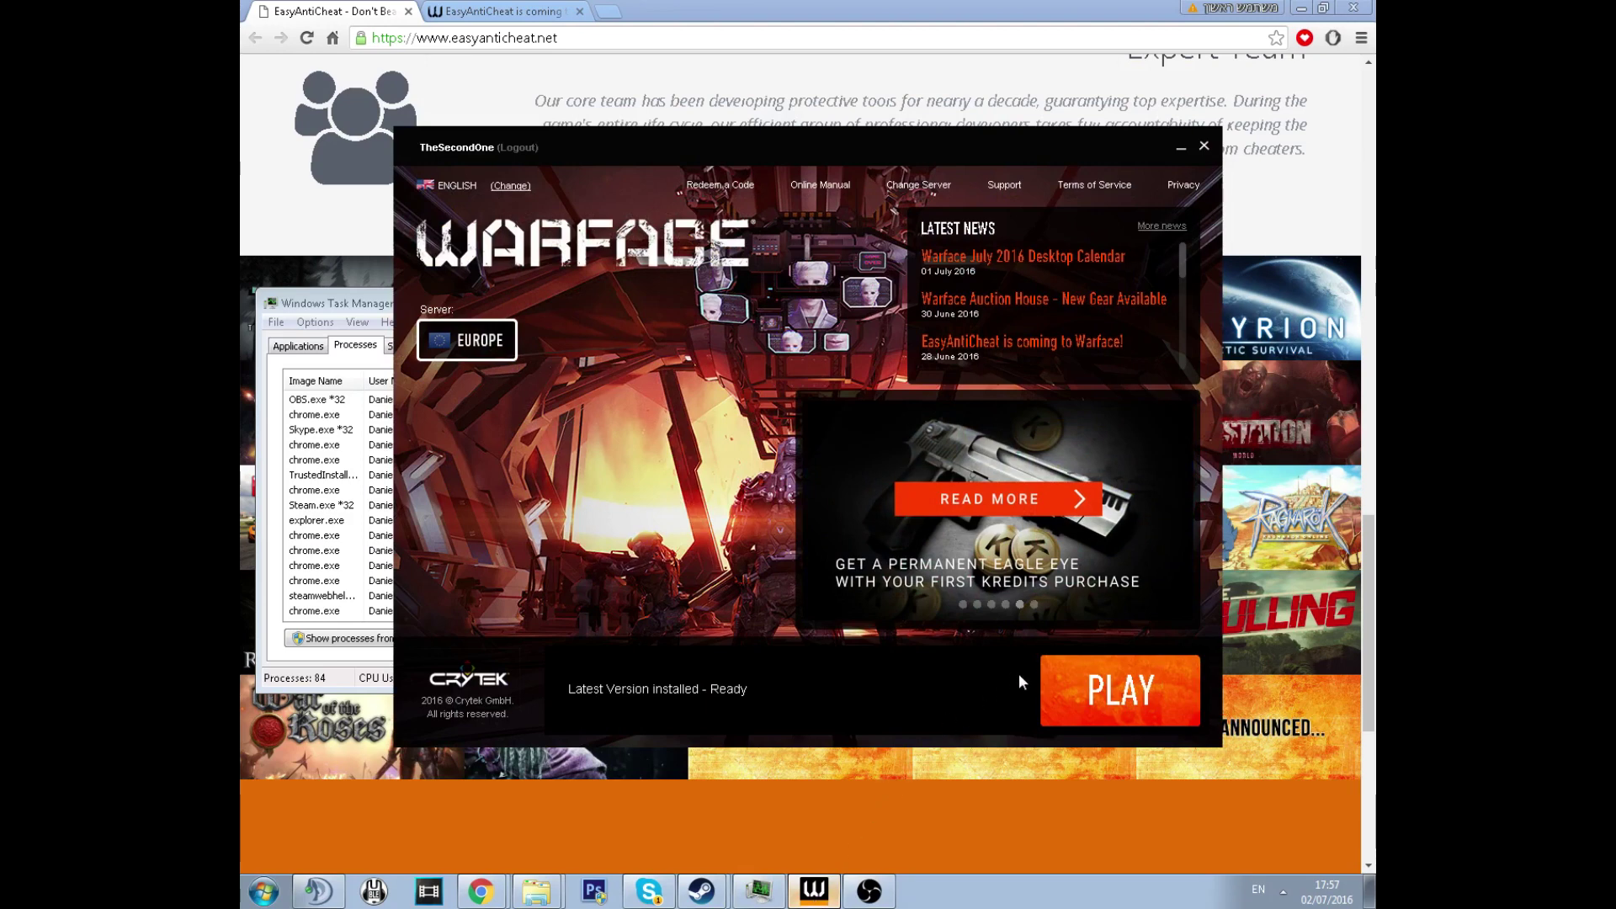
Press Play in the Warface launcher to start loading the game.
{"action": "left_click", "coordinate": [1059, 683]}
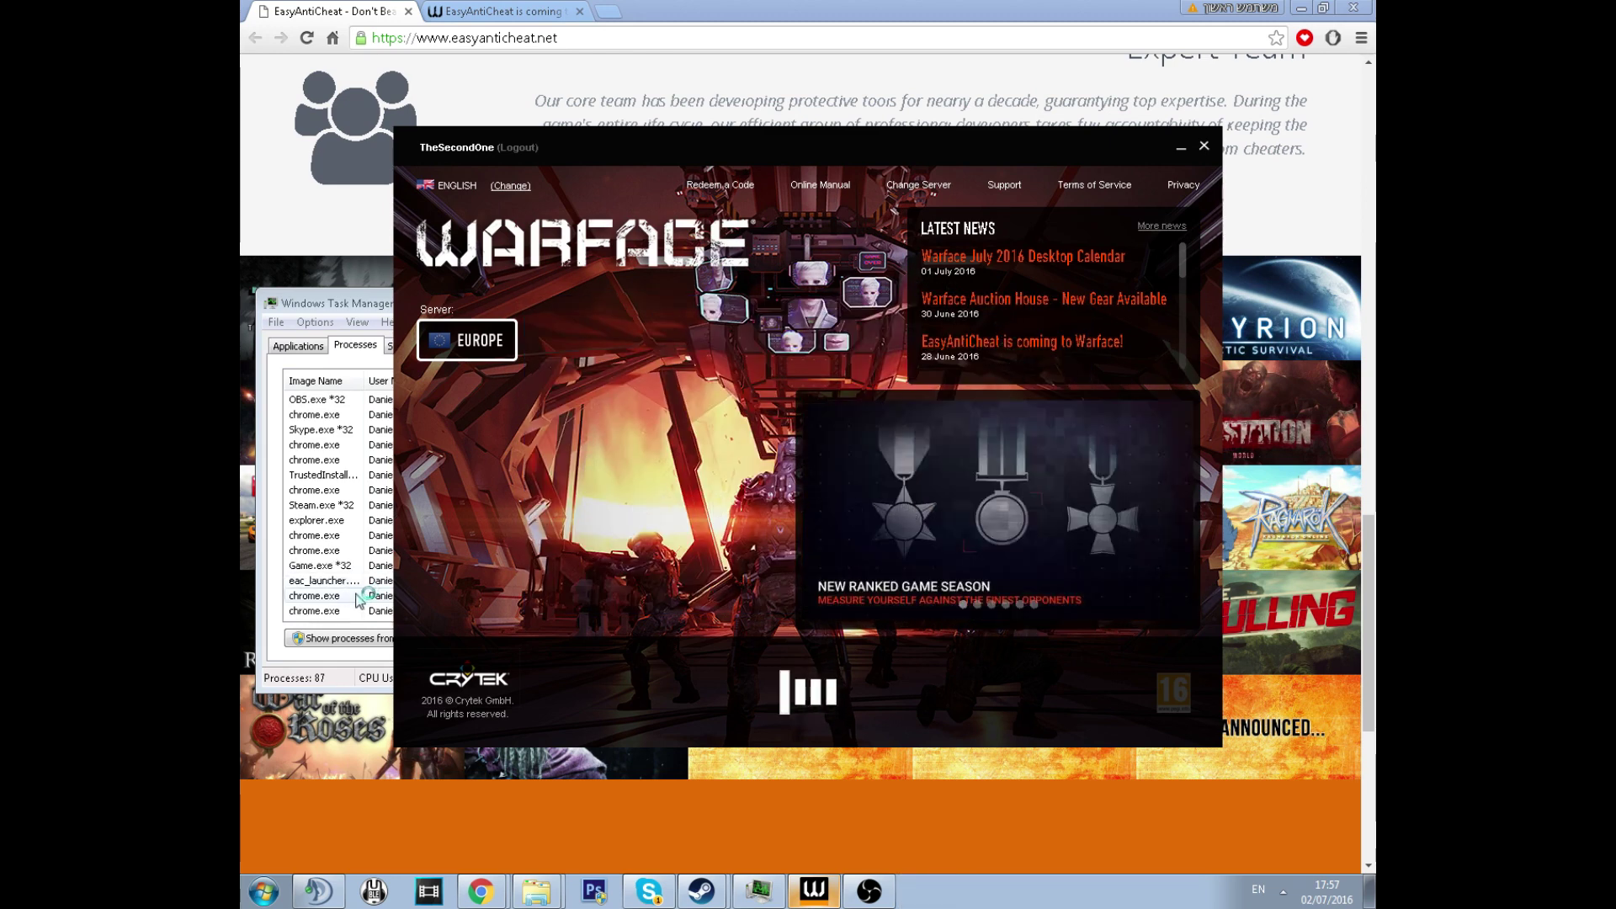
Select the eac_launcher.exe EasyAntiCheat Launcher process in Task Manager.
{"action": "left_click", "coordinate": [359, 587]}
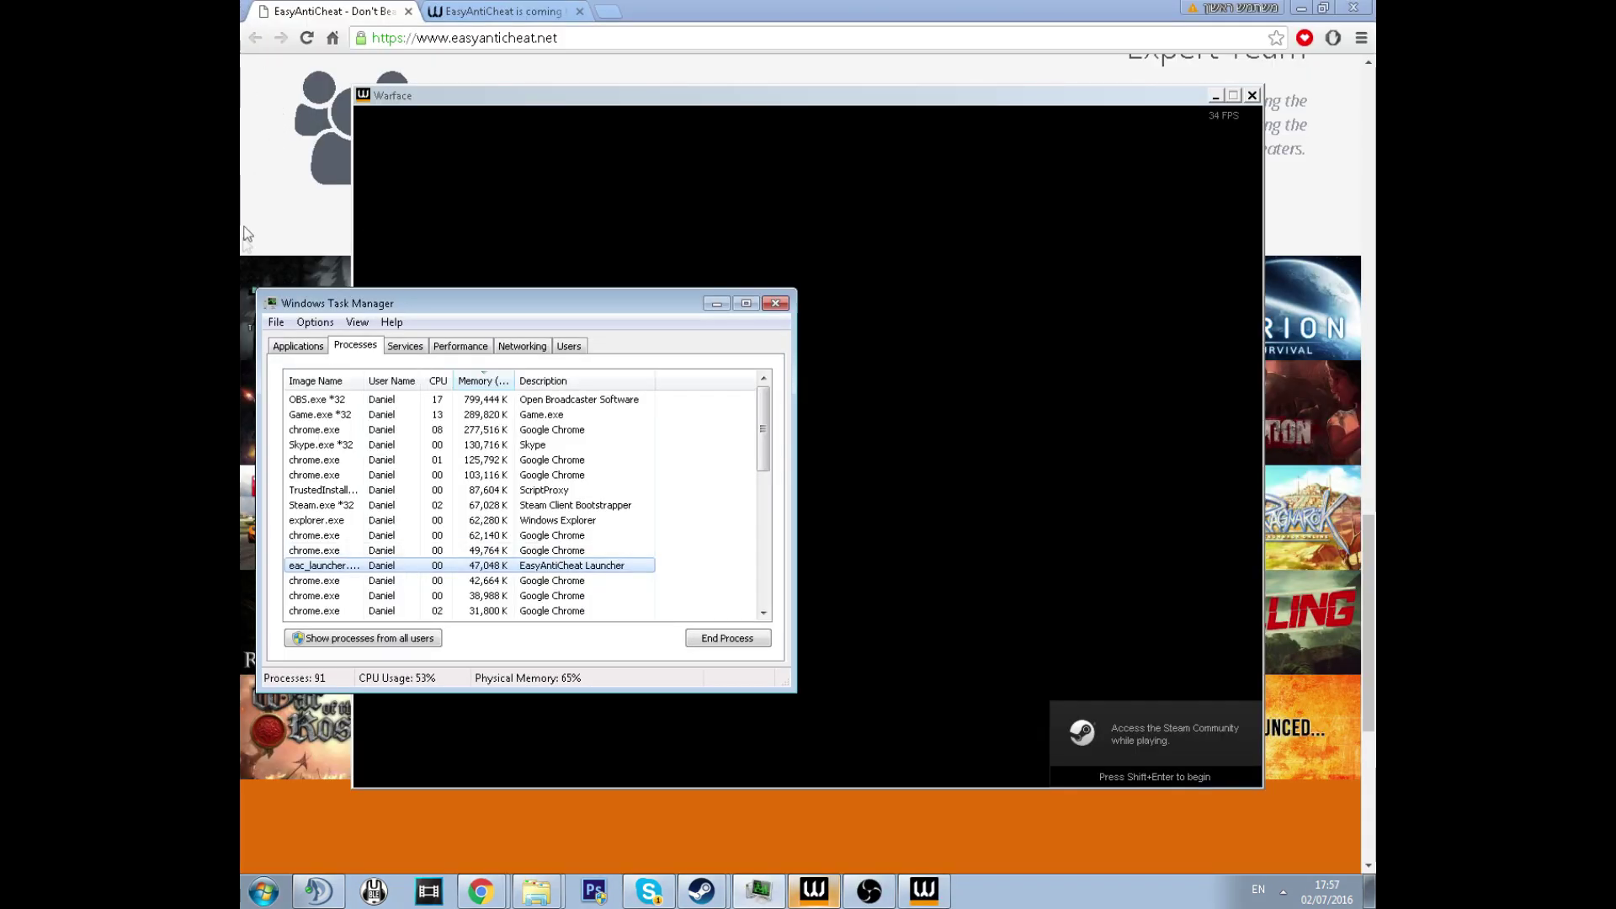
{"action": "scroll", "coordinate": [253, 251], "scroll_direction": "up", "scroll_amount": 4}
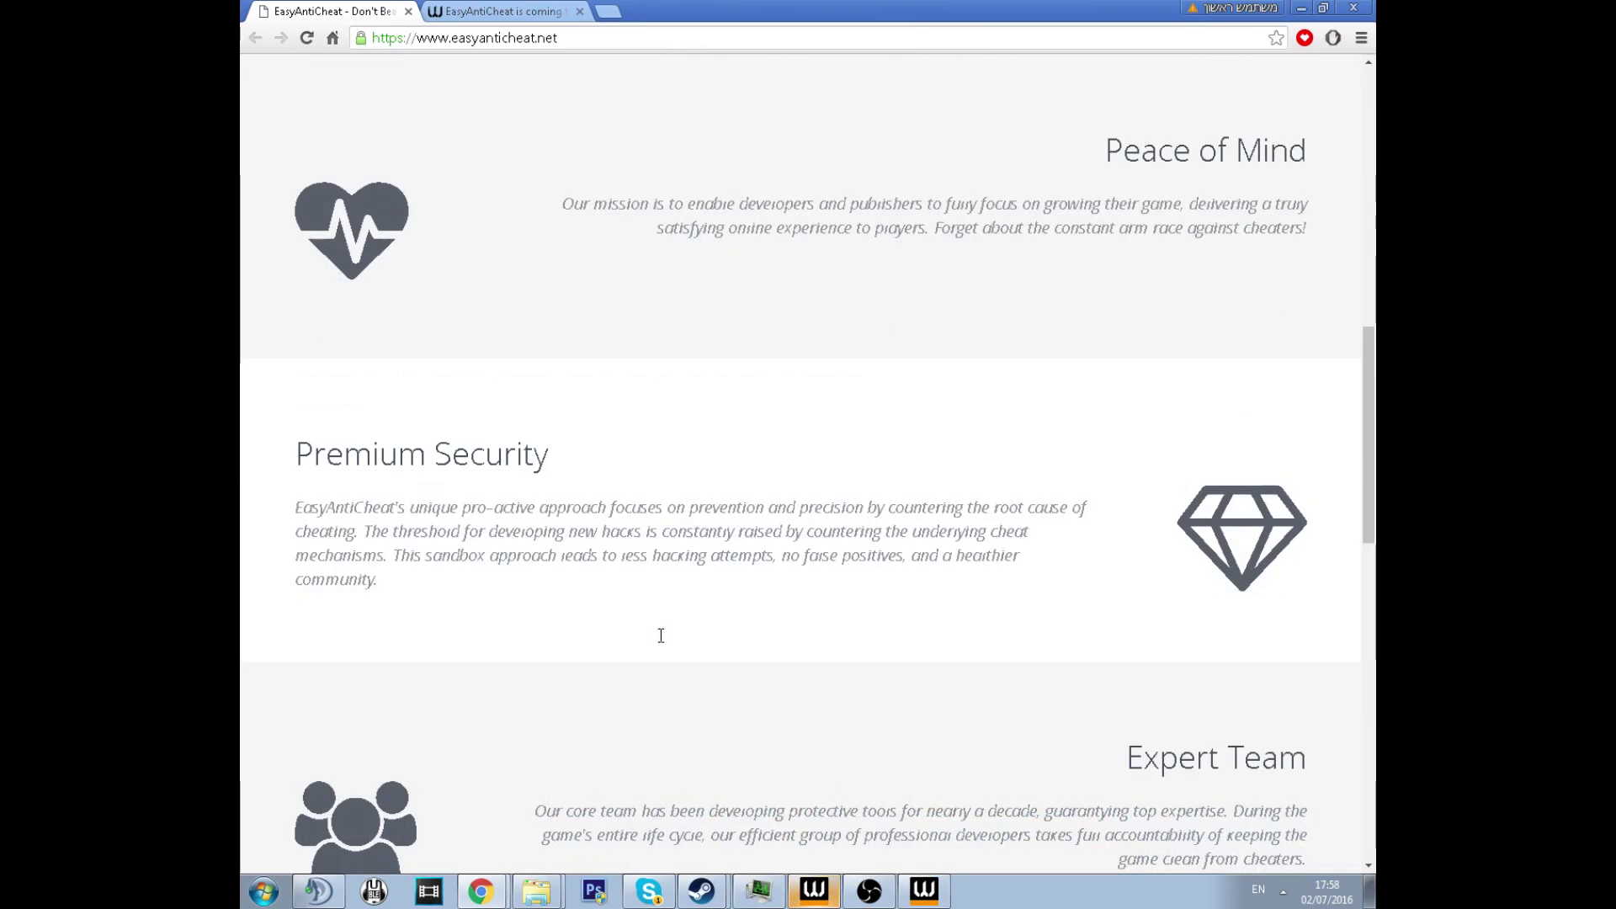
{"action": "scroll", "coordinate": [656, 638], "scroll_direction": "up", "scroll_amount": 1}
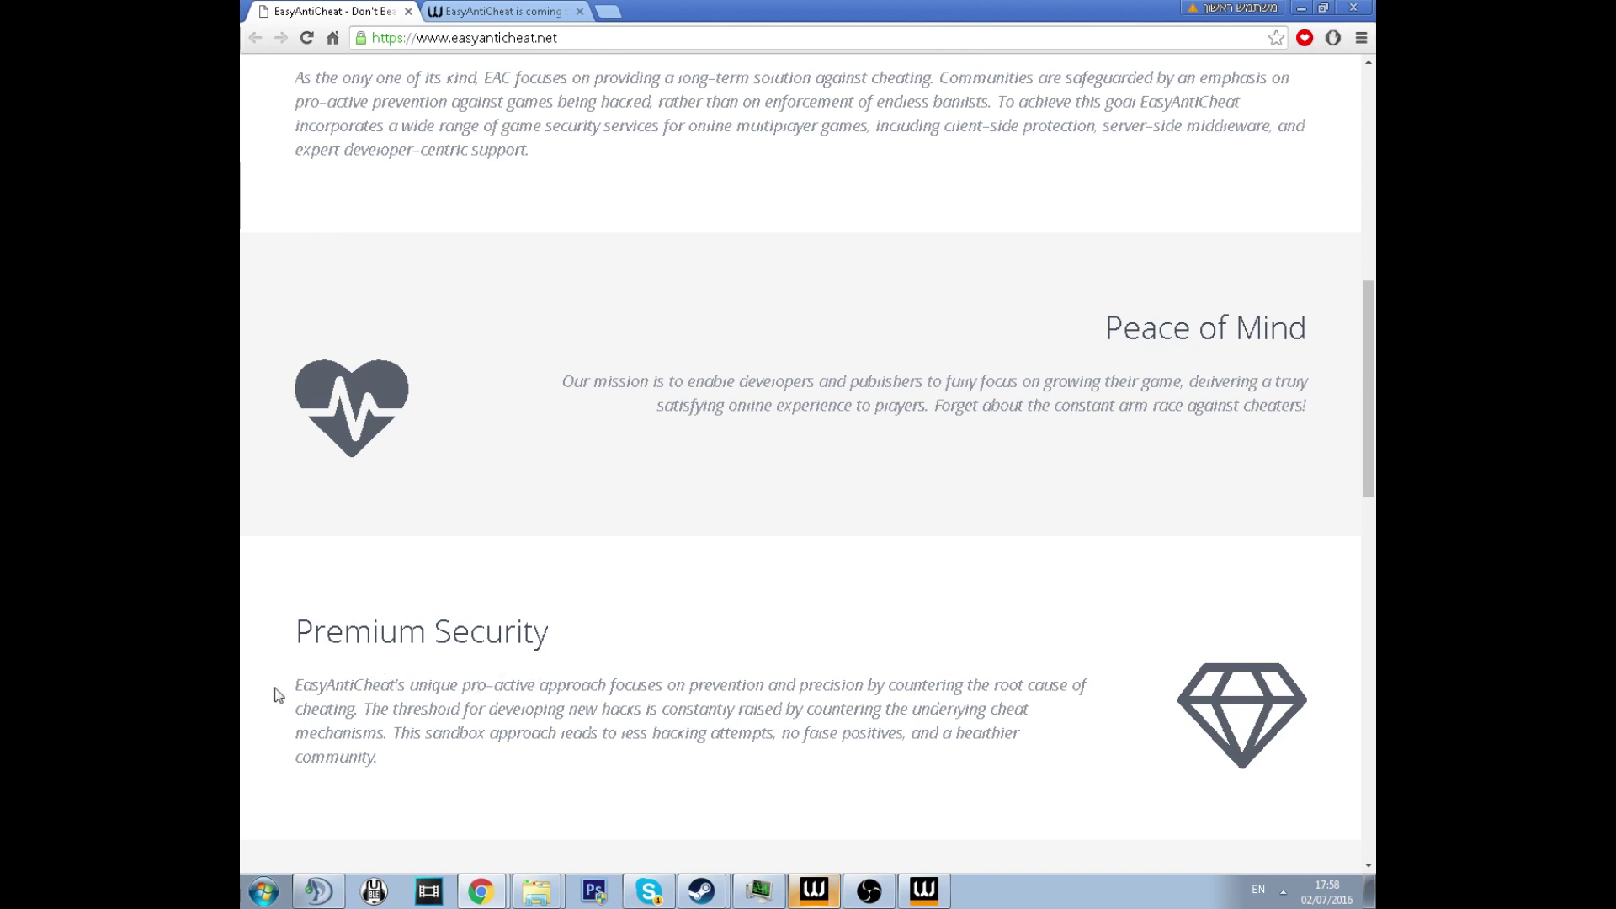
Briefly highlight the Premium Security heading and sandbox approach text on the EasyAntiCheat homepage.
{"action": "left_click_drag", "start_coordinate": [298, 686], "coordinate": [550, 754]}
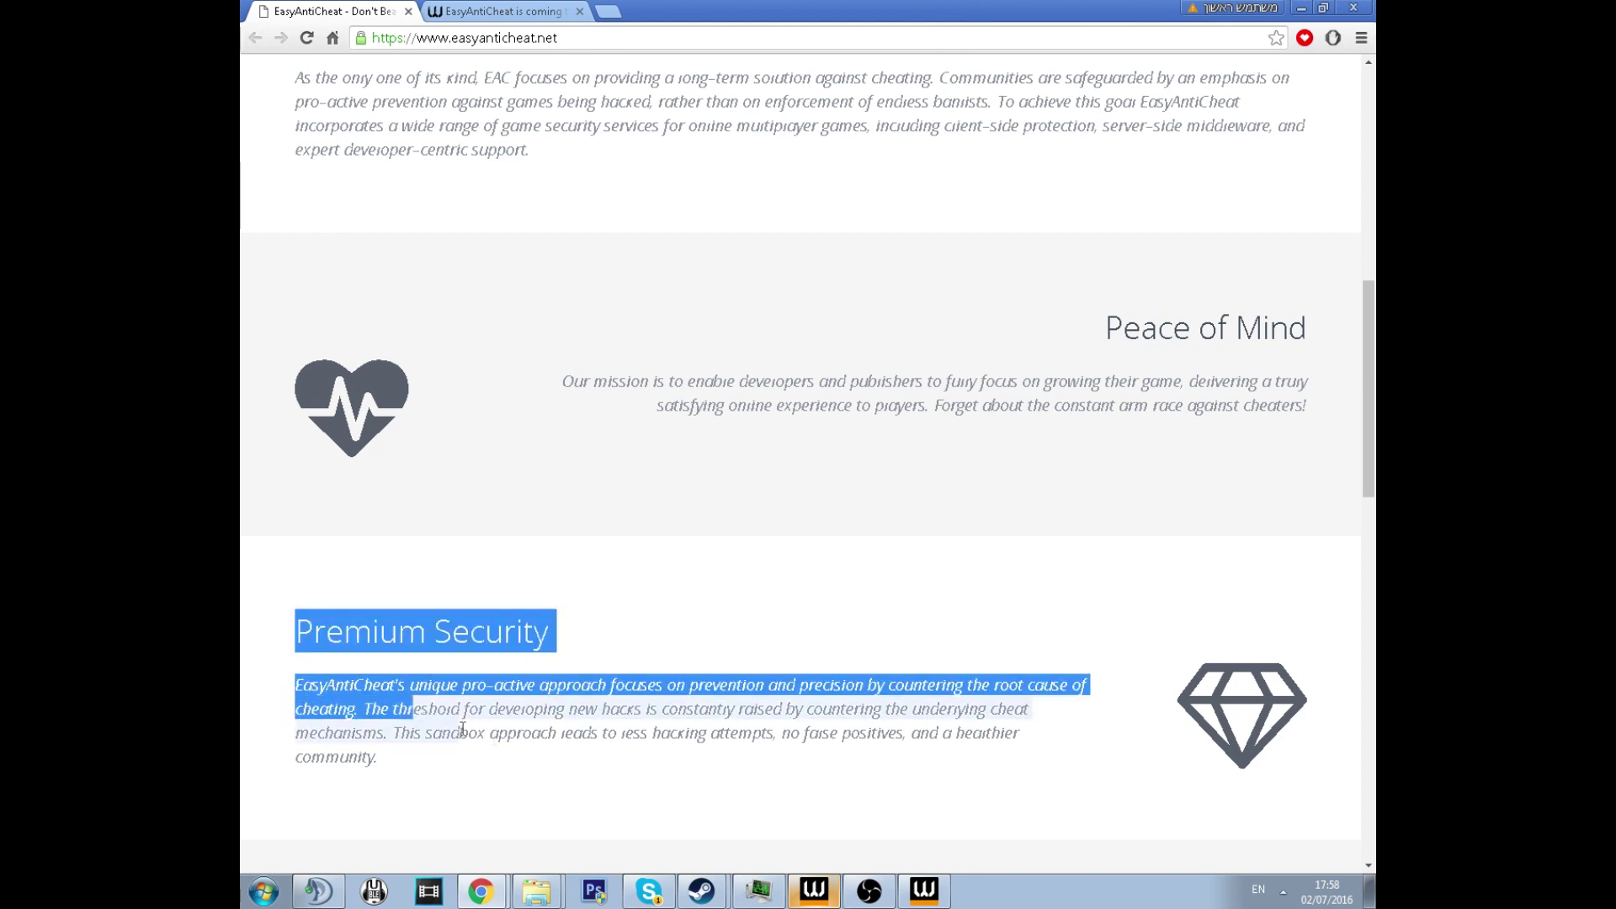
{"action": "left_click", "coordinate": [551, 762]}
{"action": "left_click_drag", "start_coordinate": [498, 711], "coordinate": [701, 746]}
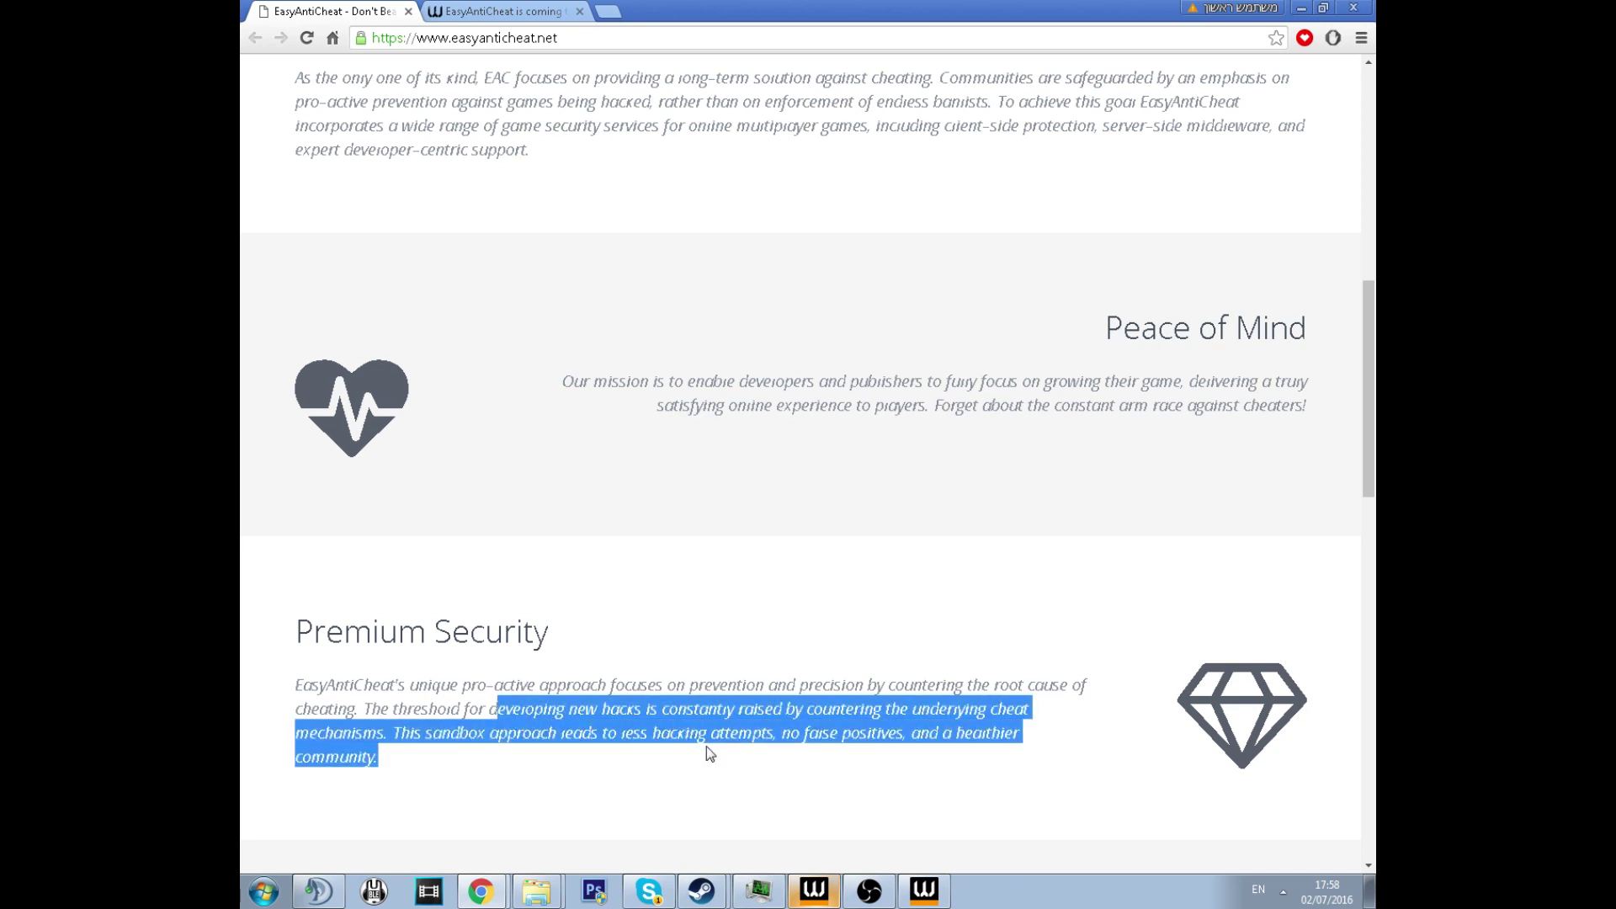
{"action": "left_click", "coordinate": [708, 746]}
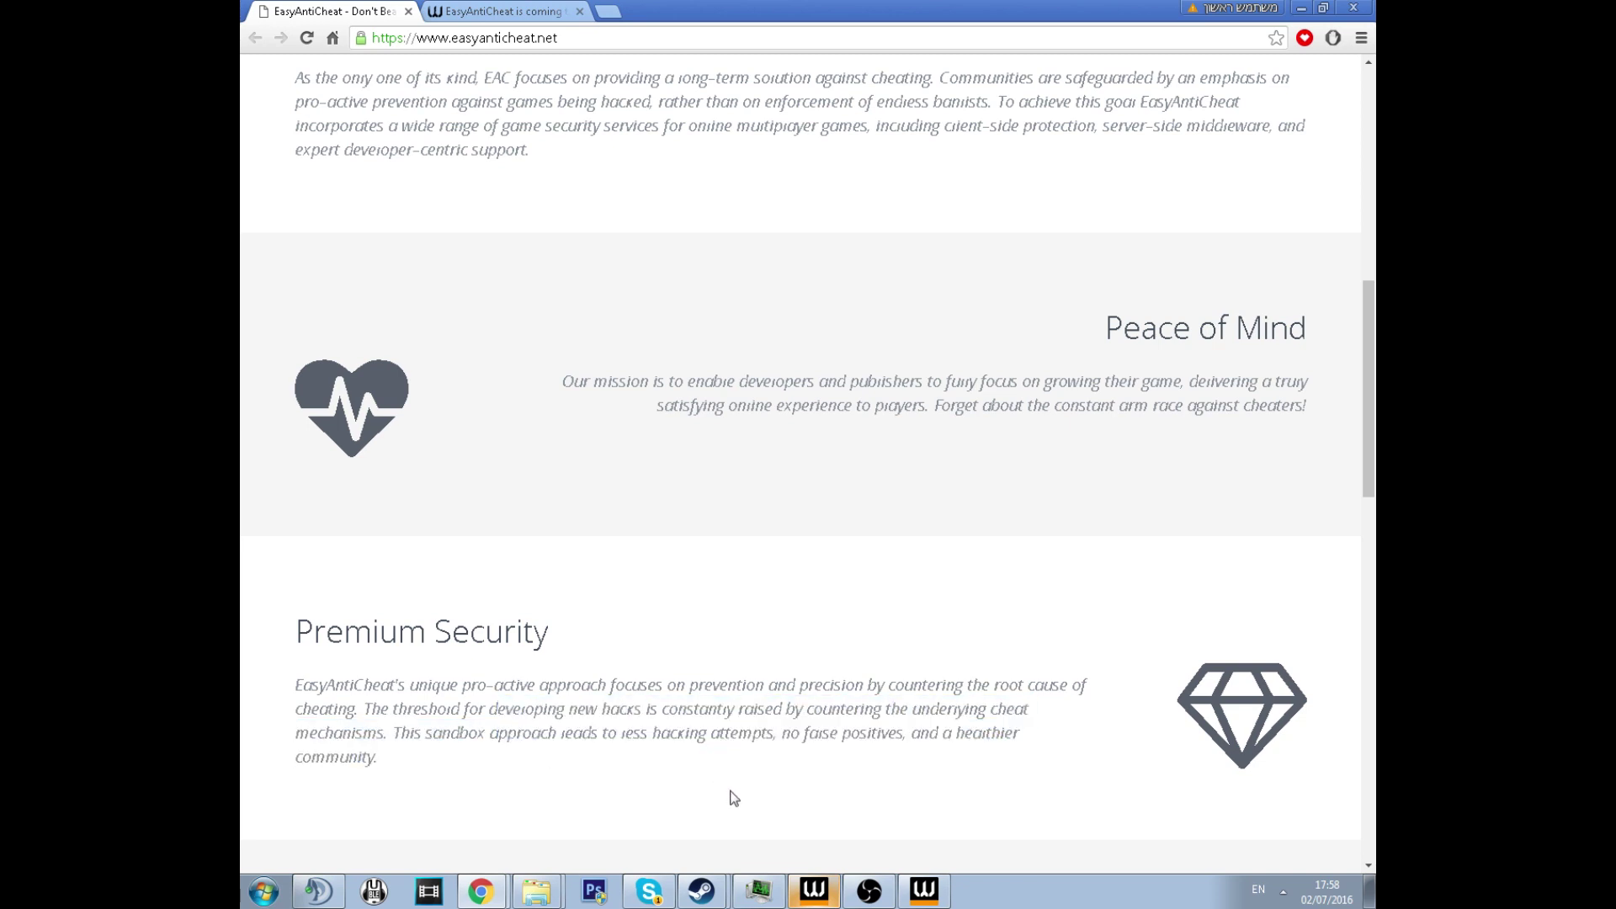
{"action": "scroll", "coordinate": [730, 798], "scroll_direction": "up", "scroll_amount": 2}
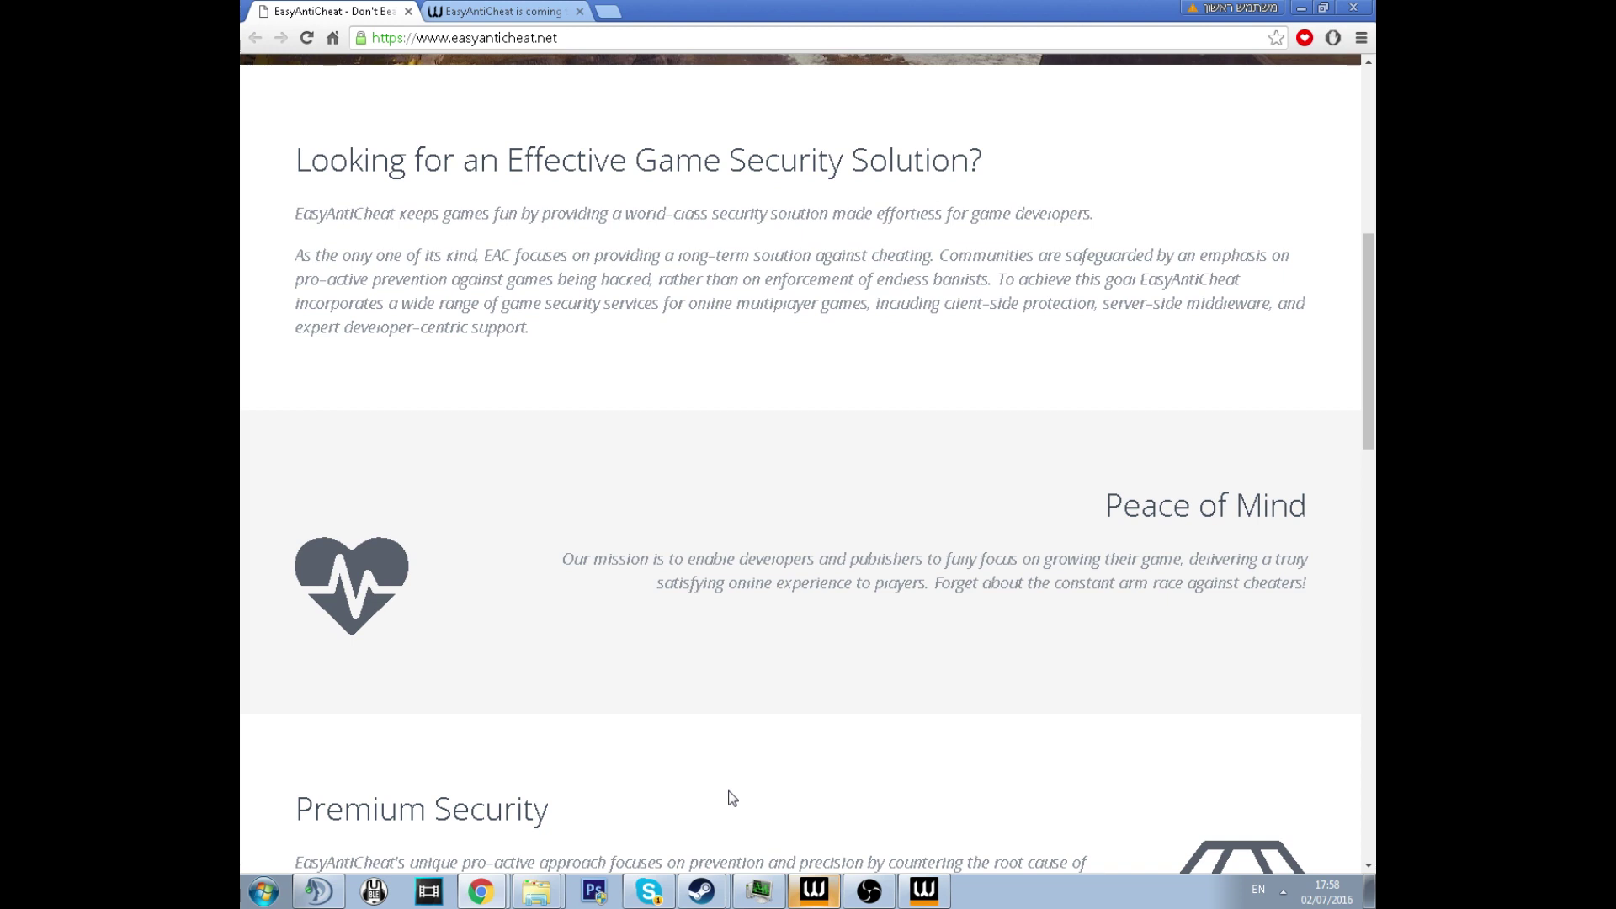
{"action": "scroll", "coordinate": [730, 797], "scroll_direction": "up", "scroll_amount": 1}
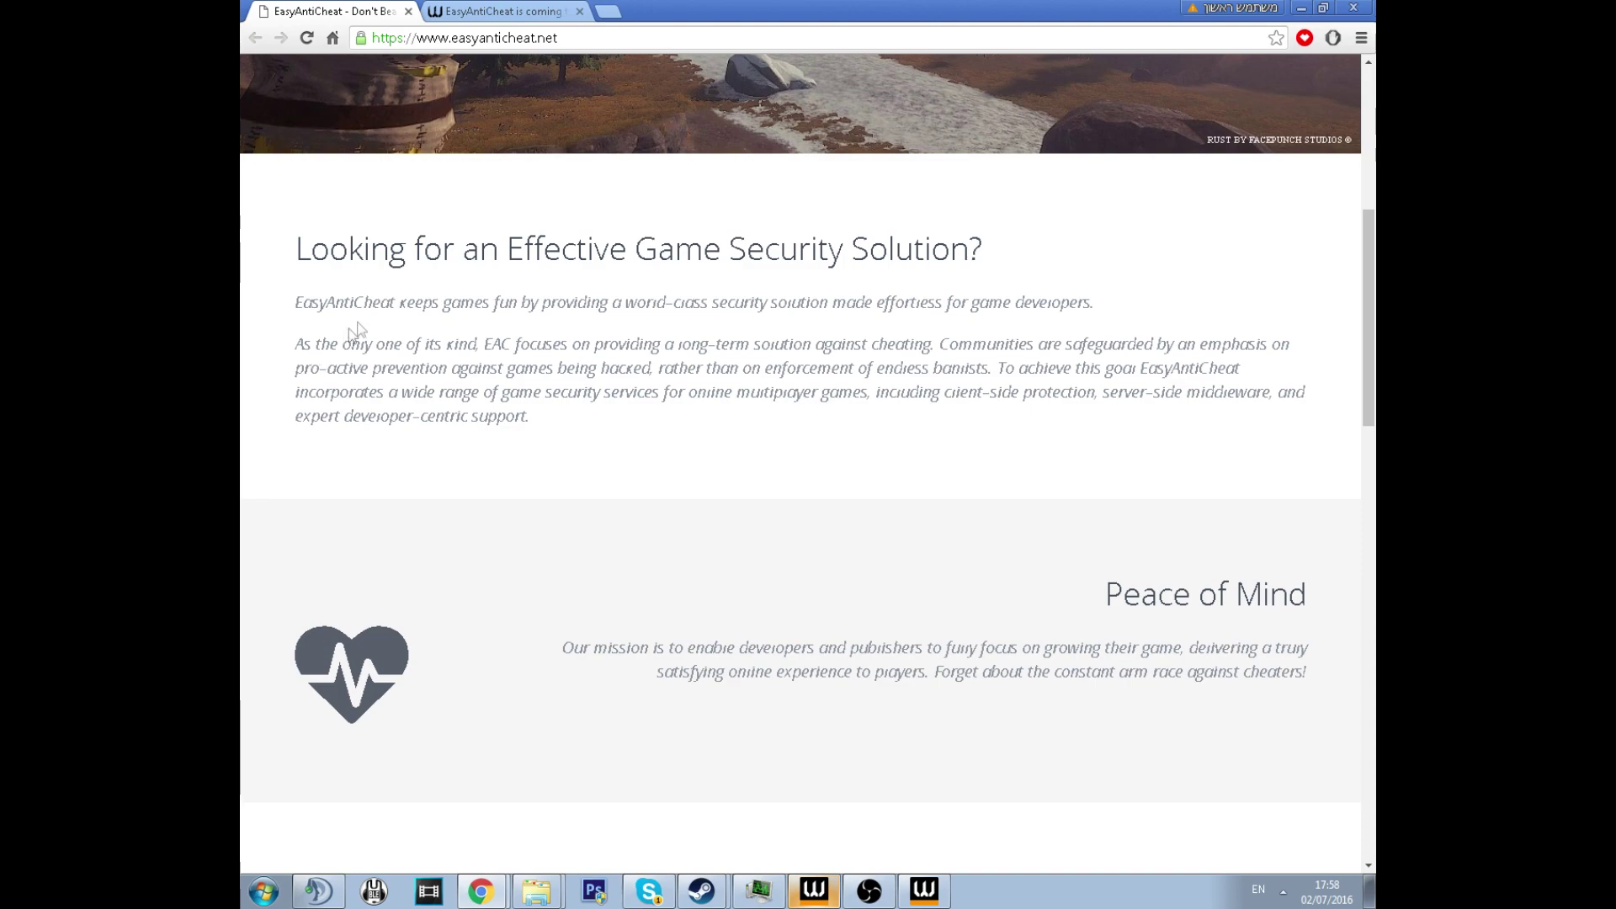
{"action": "scroll", "coordinate": [341, 342], "scroll_direction": "up", "scroll_amount": 3}
{"action": "scroll", "coordinate": [363, 331], "scroll_direction": "up", "scroll_amount": 2}
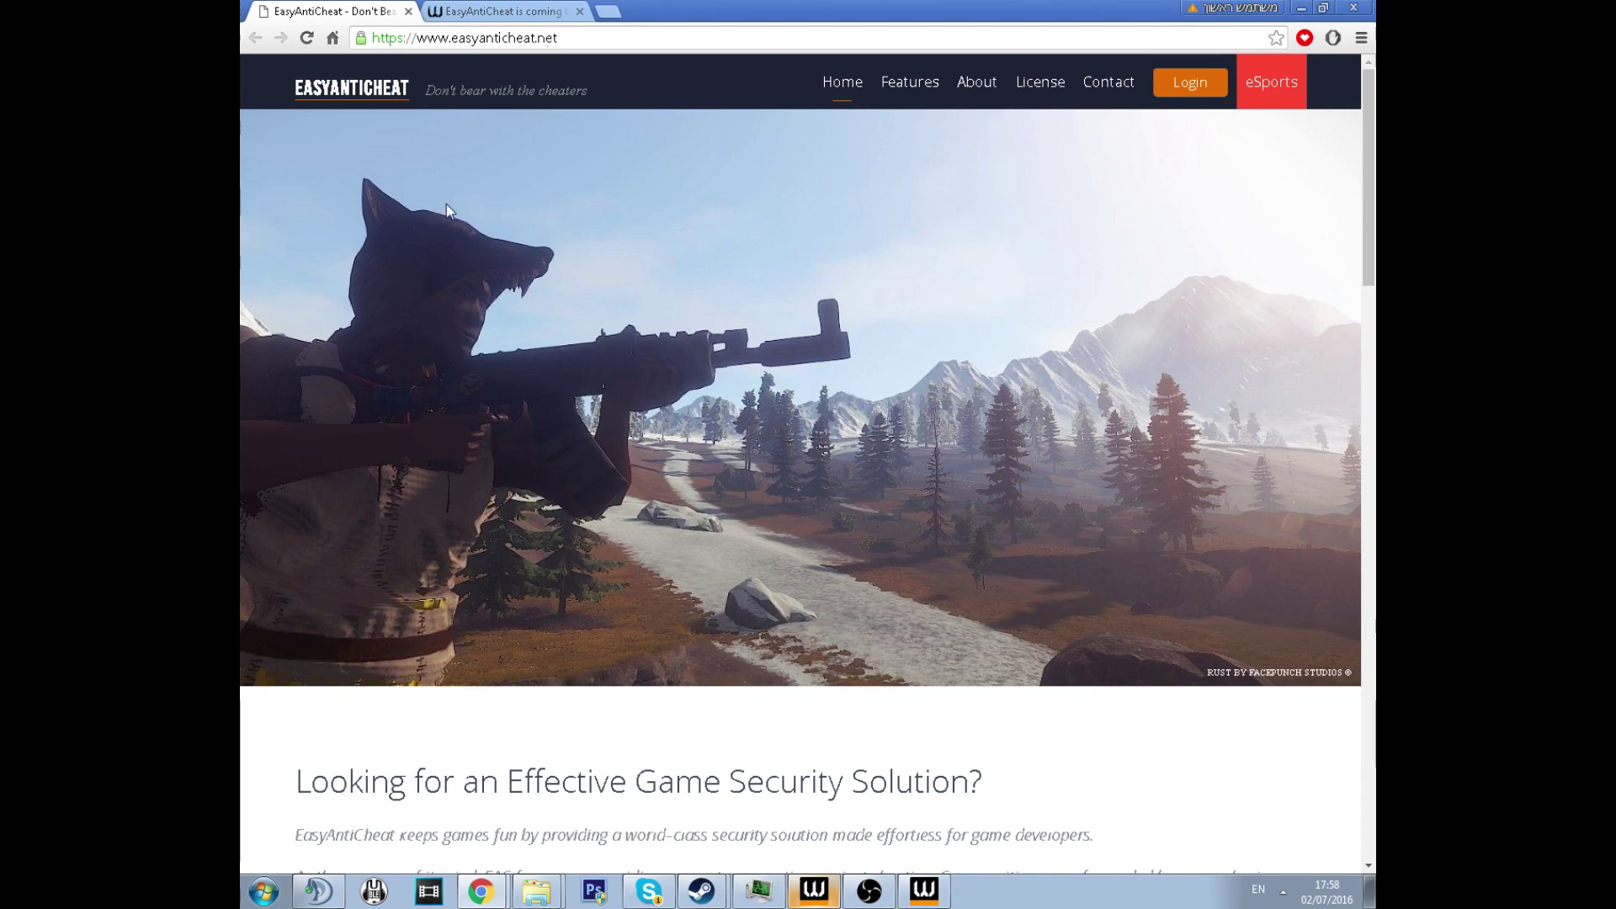
{"action": "scroll", "coordinate": [447, 204], "scroll_direction": "down", "scroll_amount": 5}
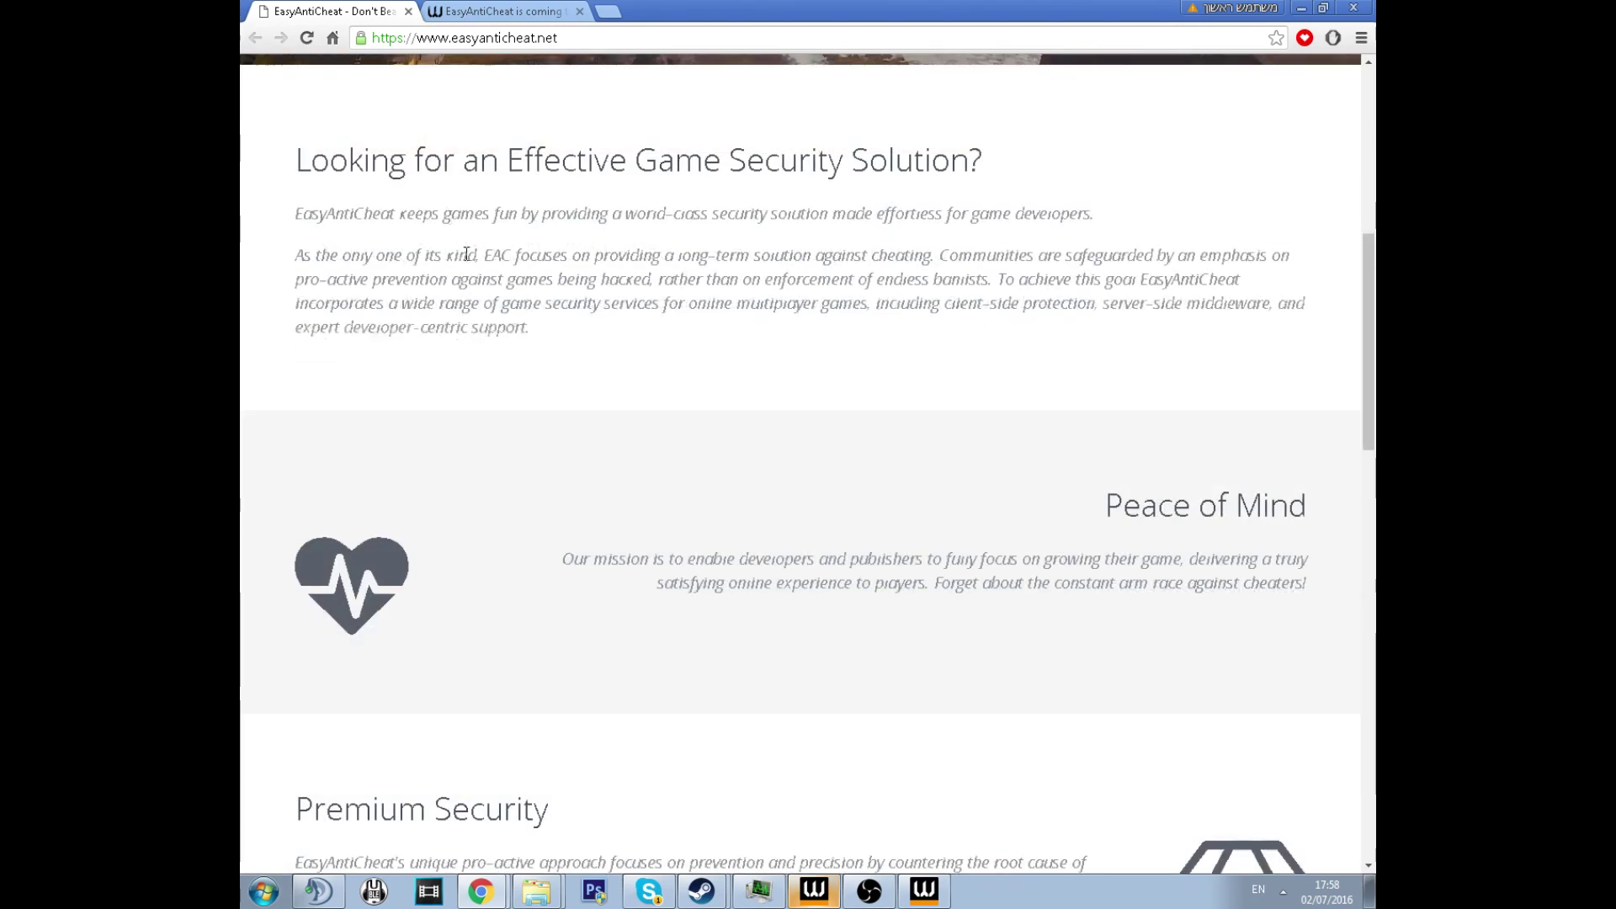
{"action": "scroll", "coordinate": [481, 325], "scroll_direction": "down", "scroll_amount": 2}
{"action": "scroll", "coordinate": [491, 365], "scroll_direction": "down", "scroll_amount": 2}
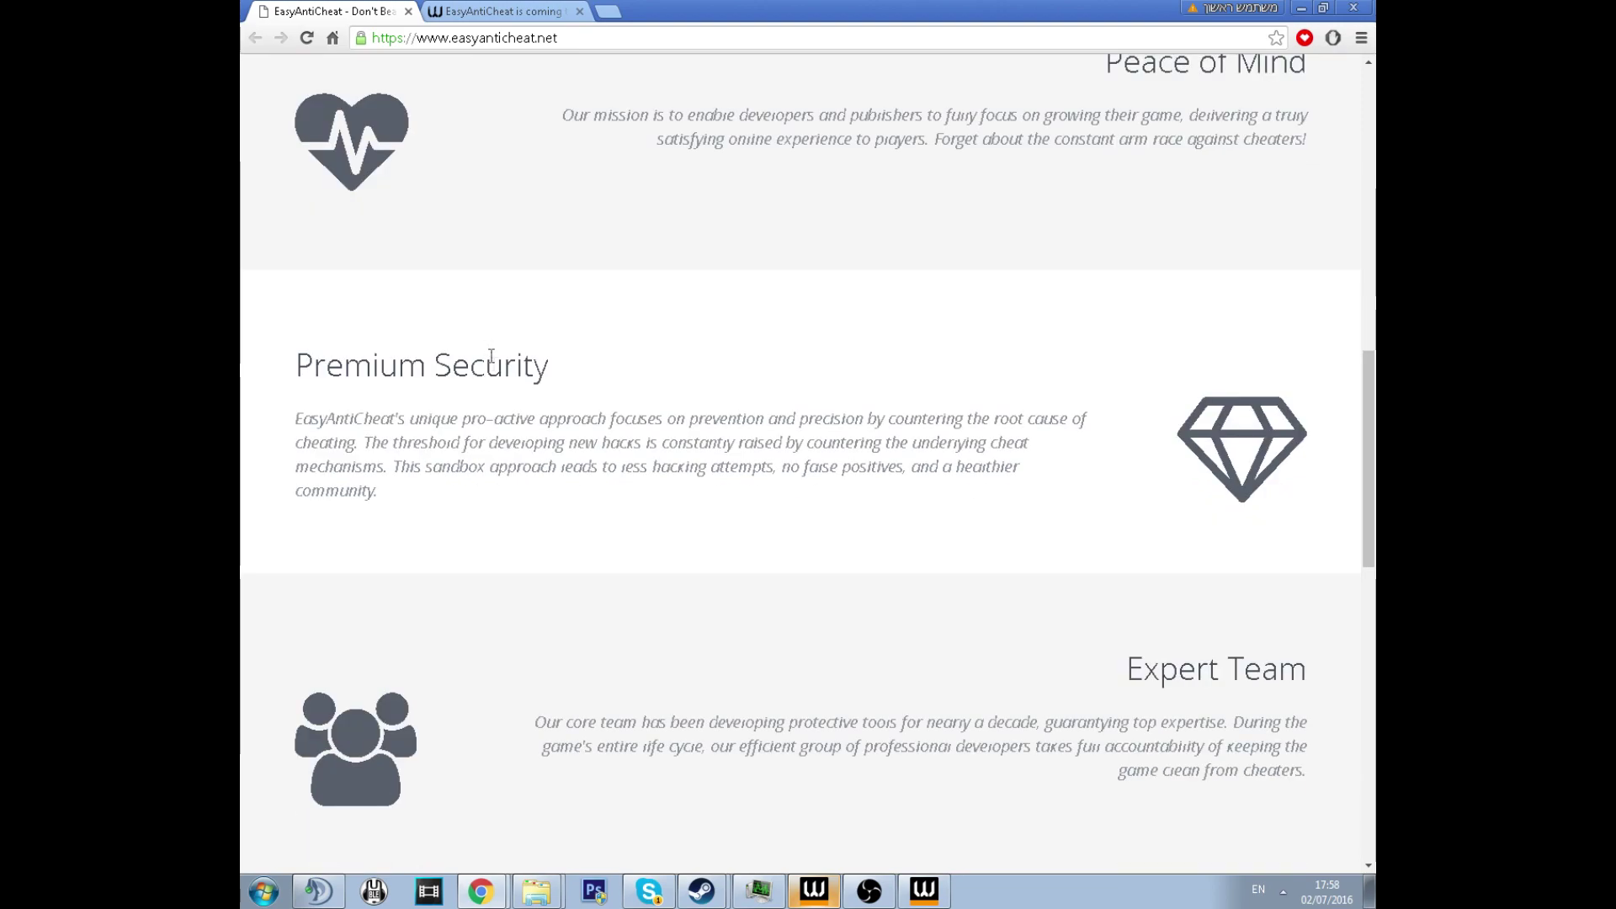
{"action": "scroll", "coordinate": [501, 391], "scroll_direction": "down", "scroll_amount": 2}
{"action": "scroll", "coordinate": [575, 488], "scroll_direction": "down", "scroll_amount": 1}
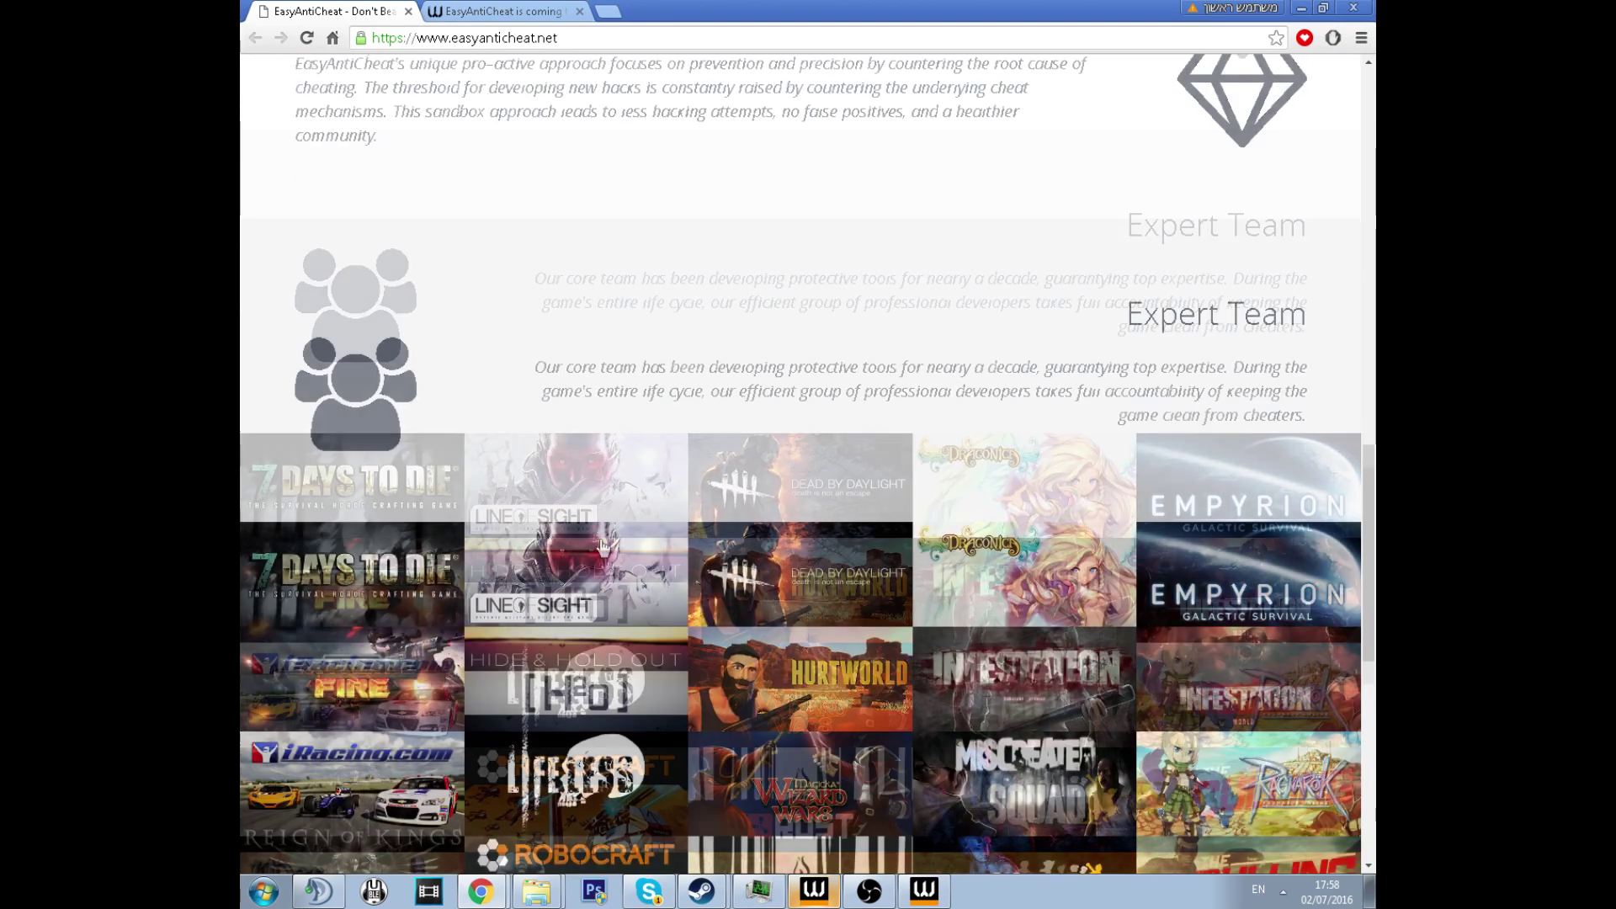
{"action": "scroll", "coordinate": [606, 568], "scroll_direction": "down", "scroll_amount": 1}
{"action": "scroll", "coordinate": [604, 575], "scroll_direction": "down", "scroll_amount": 1}
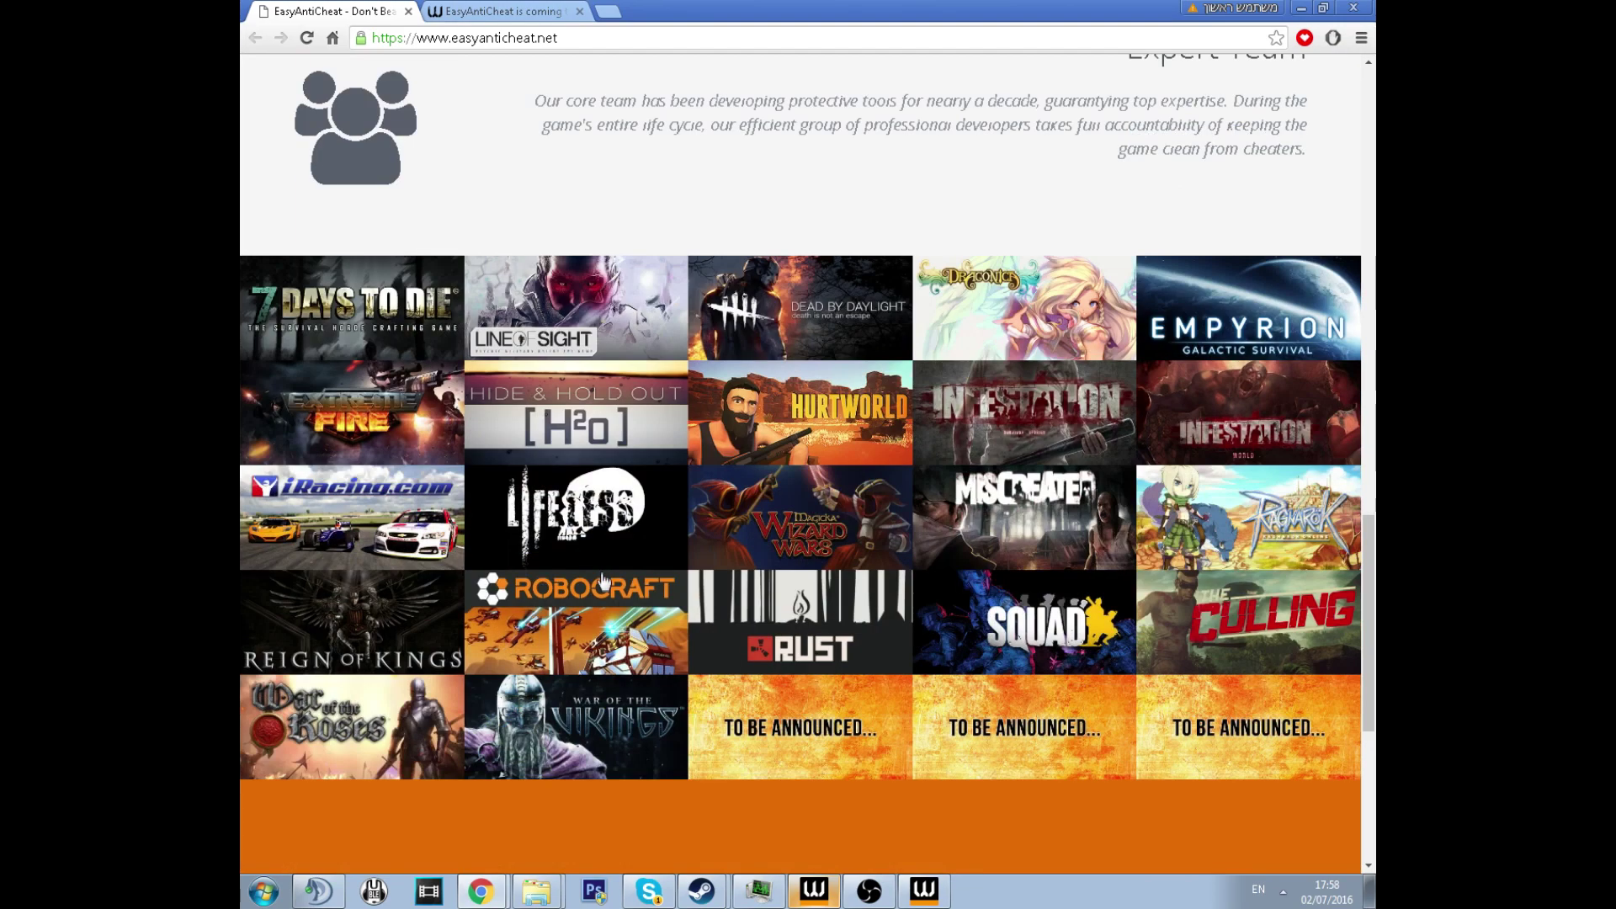
{"action": "scroll", "coordinate": [601, 584], "scroll_direction": "down", "scroll_amount": 1}
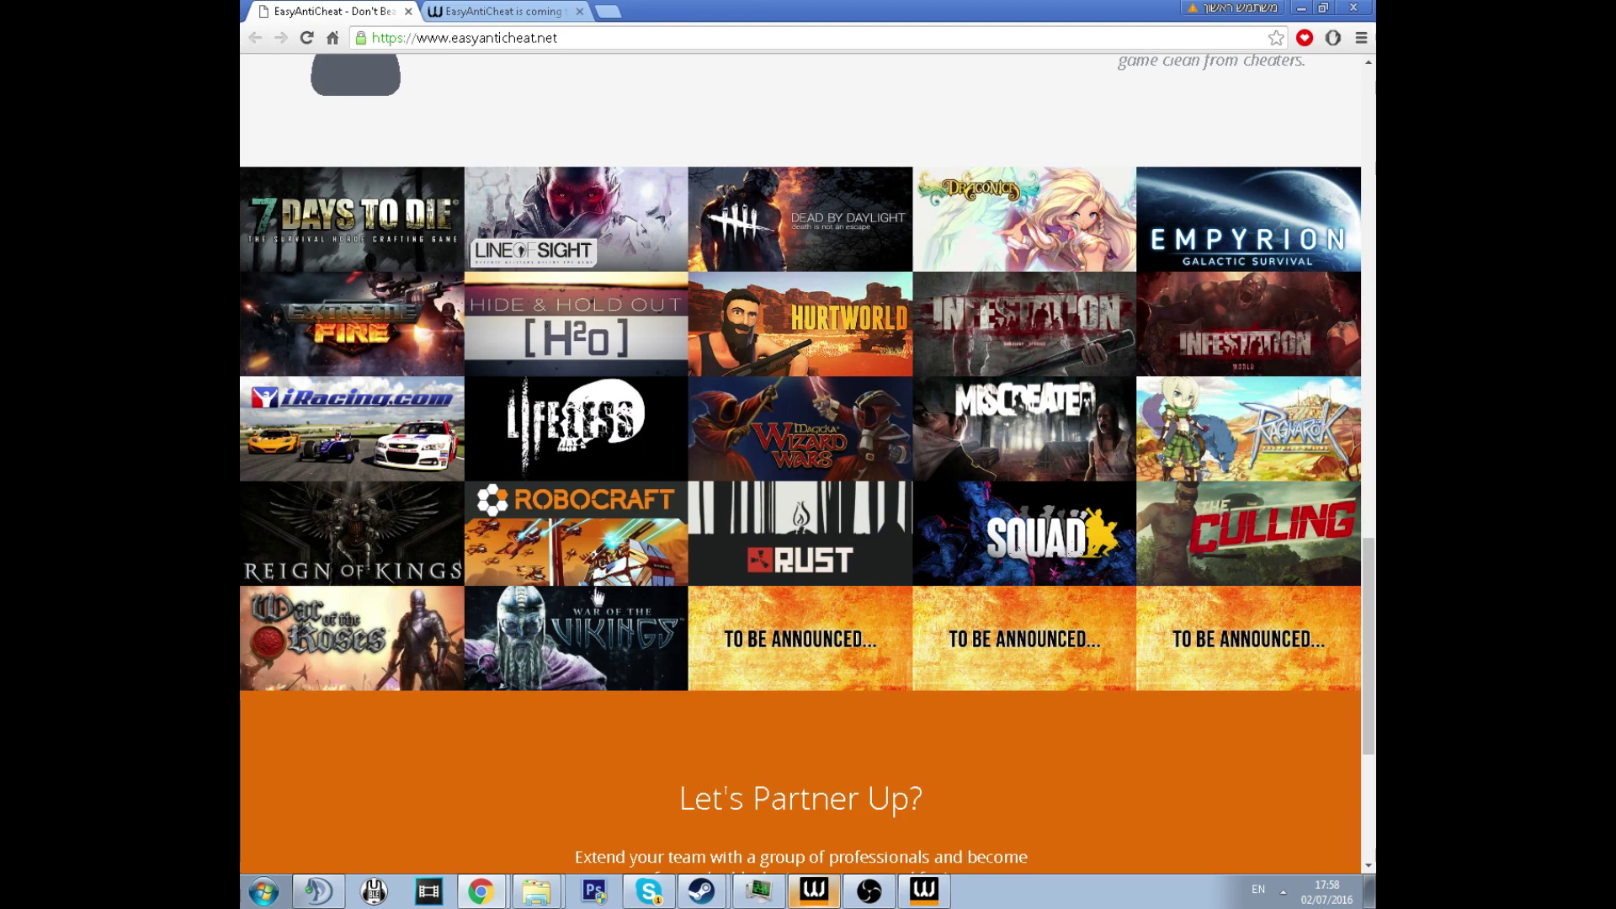